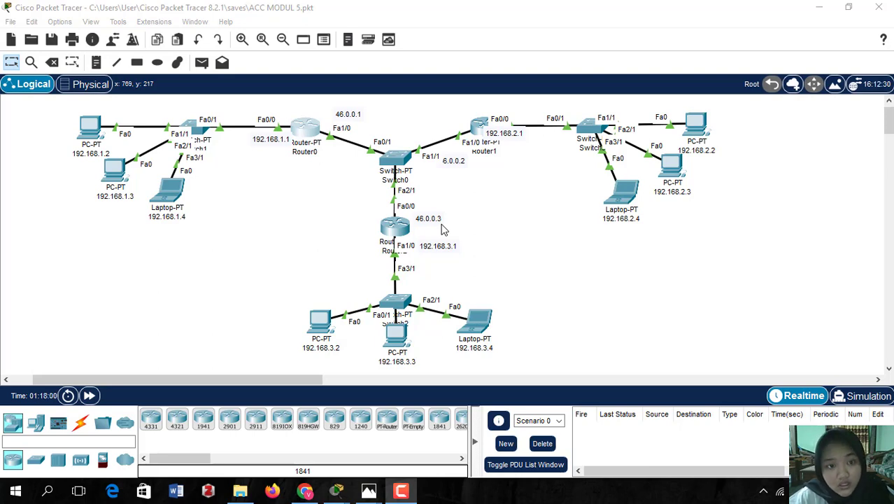
- Check the IPv4 address and subnet mask of FastEthernet0/0 and FastEthernet1/0 in Router0's configuration
{"action": "left_click", "coordinate": [311, 137]}
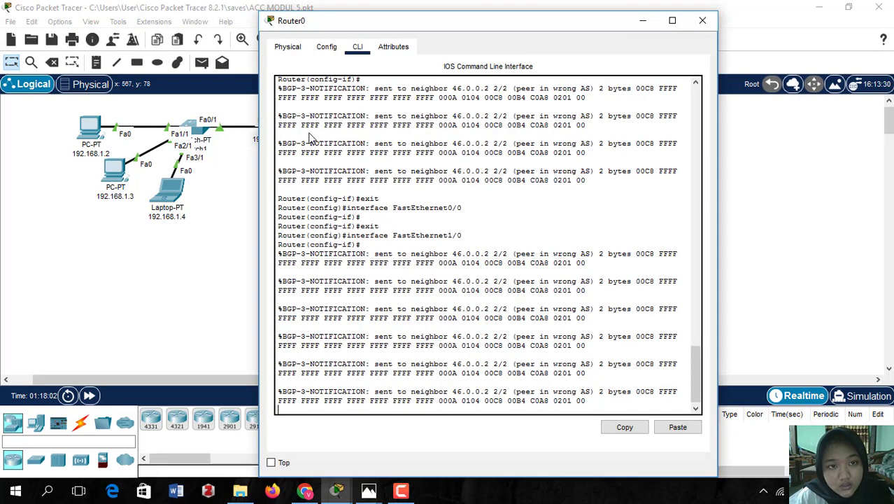
{"action": "left_click", "coordinate": [326, 47]}
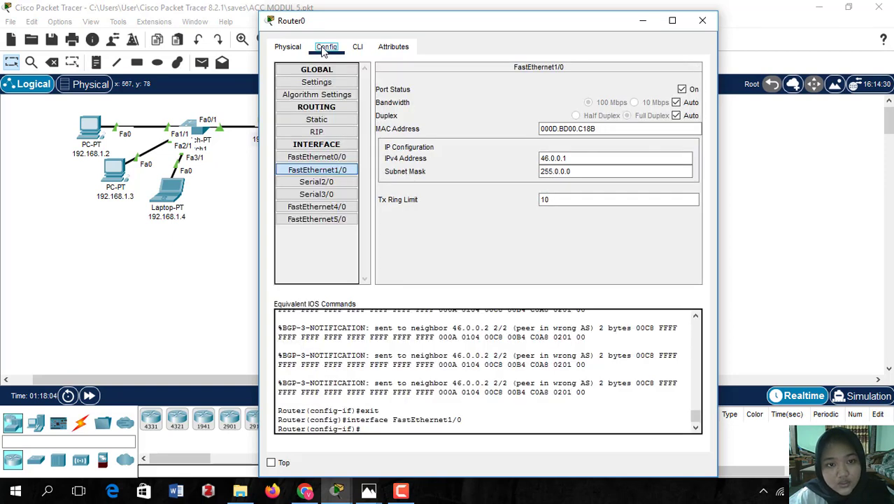
{"action": "left_click", "coordinate": [326, 160]}
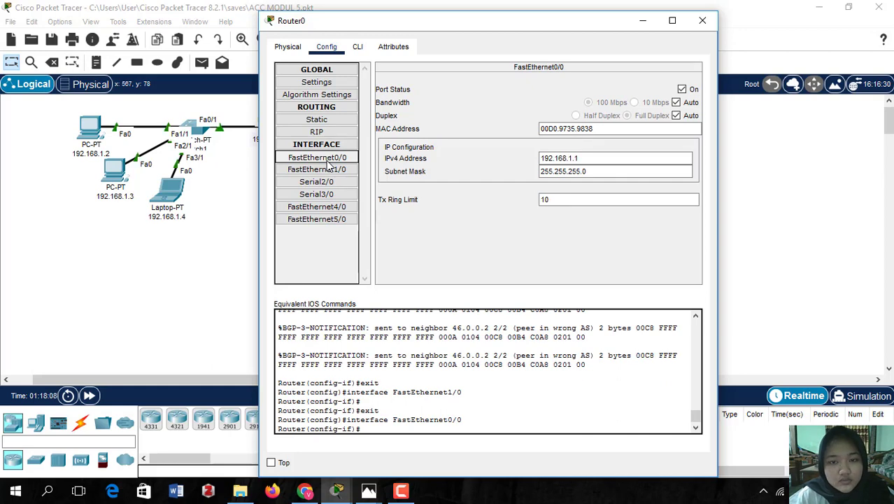
{"action": "left_click", "coordinate": [573, 171]}
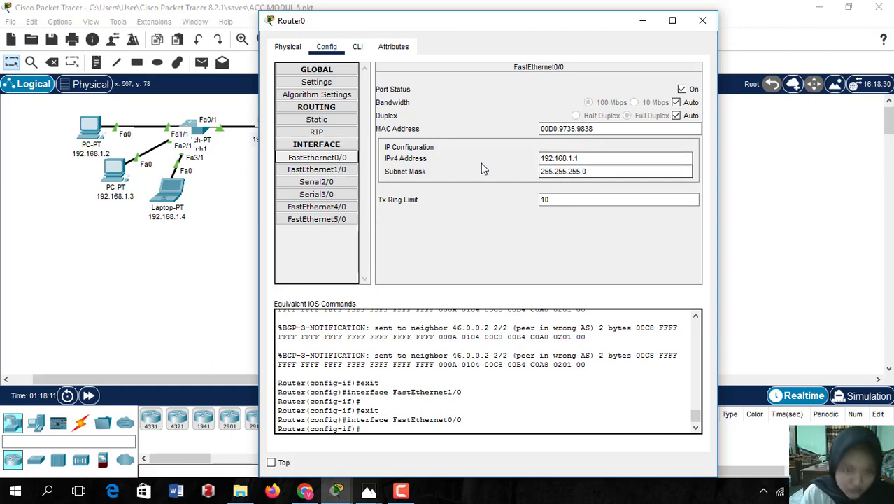
{"action": "left_click", "coordinate": [338, 170]}
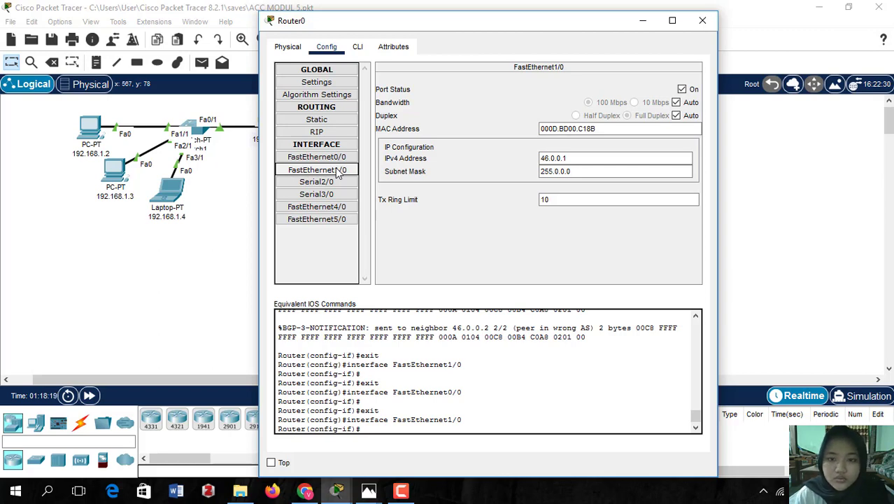
{"action": "left_click", "coordinate": [644, 21]}
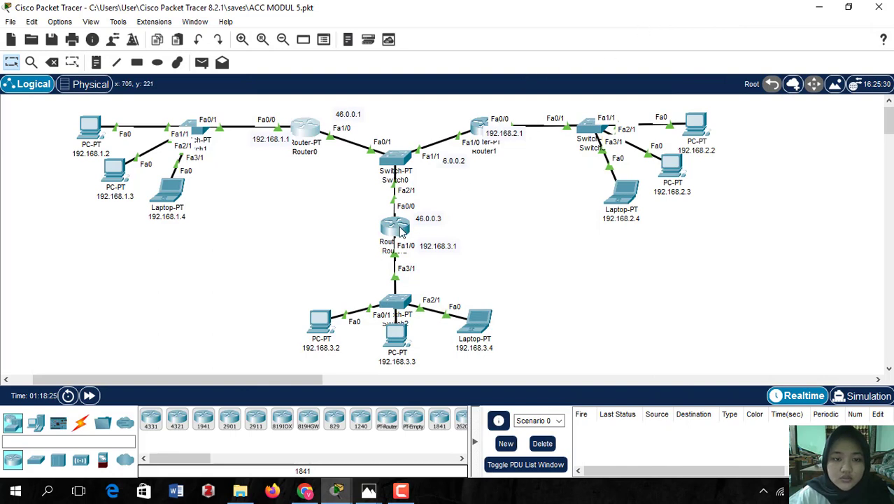
- Check the static IP configuration of PC 192.168.1.2, including its subnet mask and default gateway
{"action": "mouse_move", "coordinate": [400, 232]}
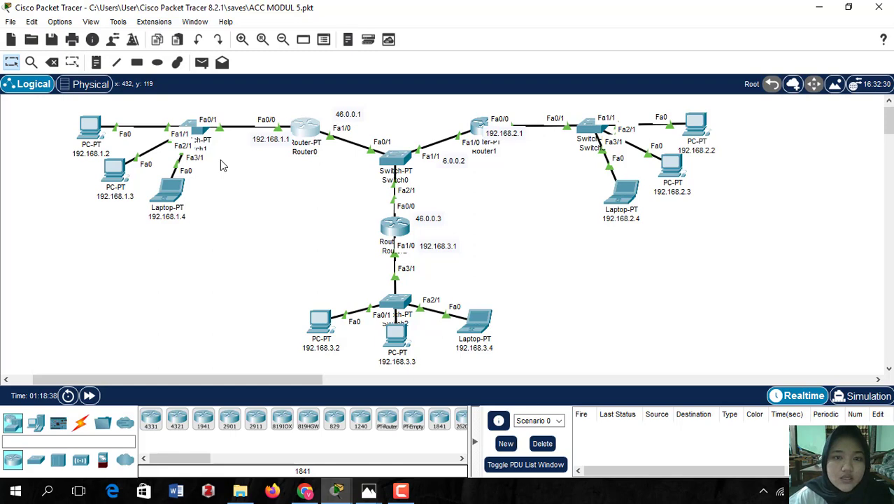
{"action": "left_click", "coordinate": [87, 138]}
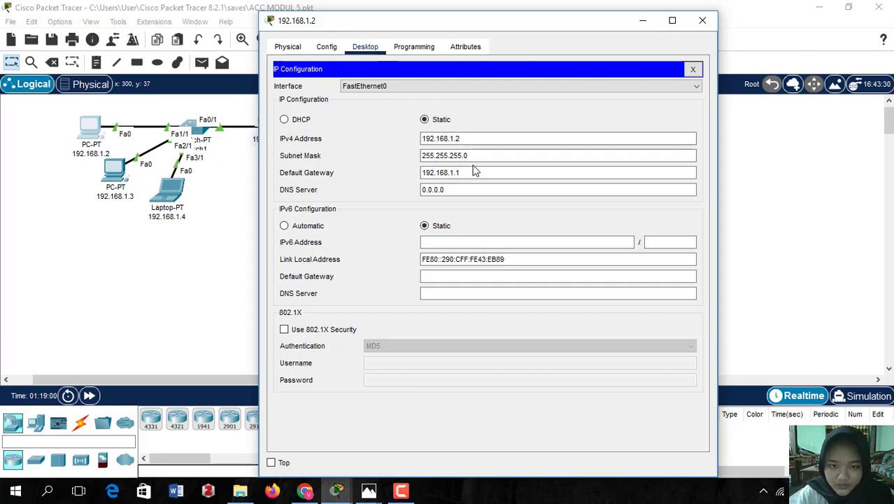
{"action": "left_click", "coordinate": [478, 156]}
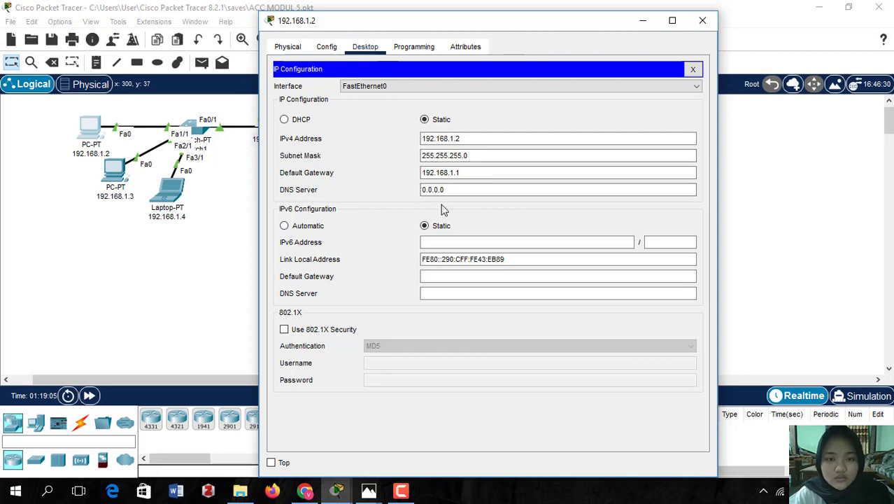
{"action": "left_click", "coordinate": [639, 22]}
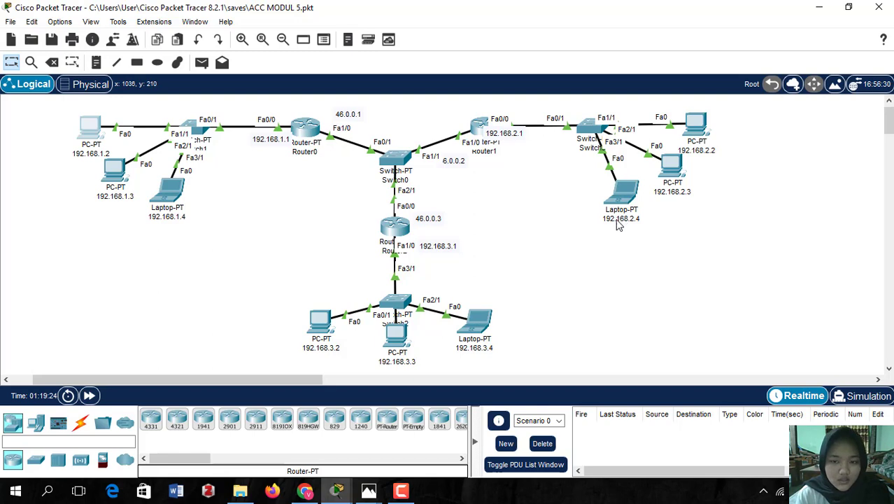
{"action": "mouse_move", "coordinate": [618, 223]}
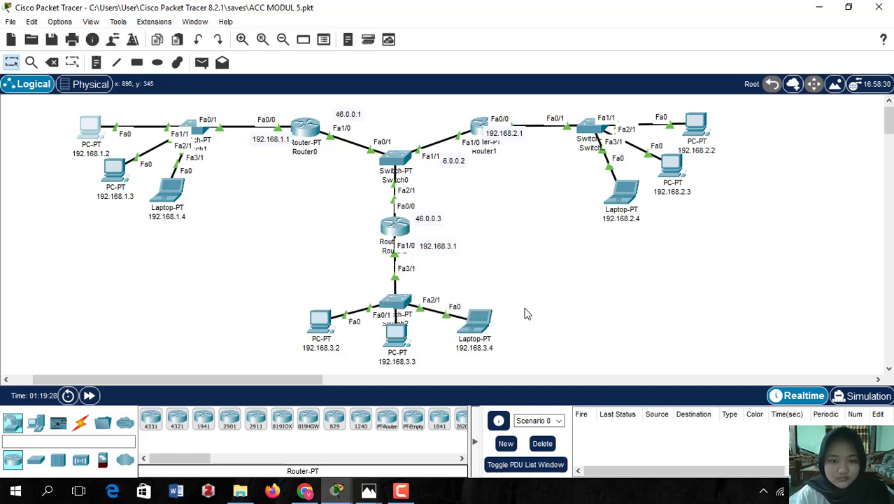
{"action": "mouse_move", "coordinate": [401, 359]}
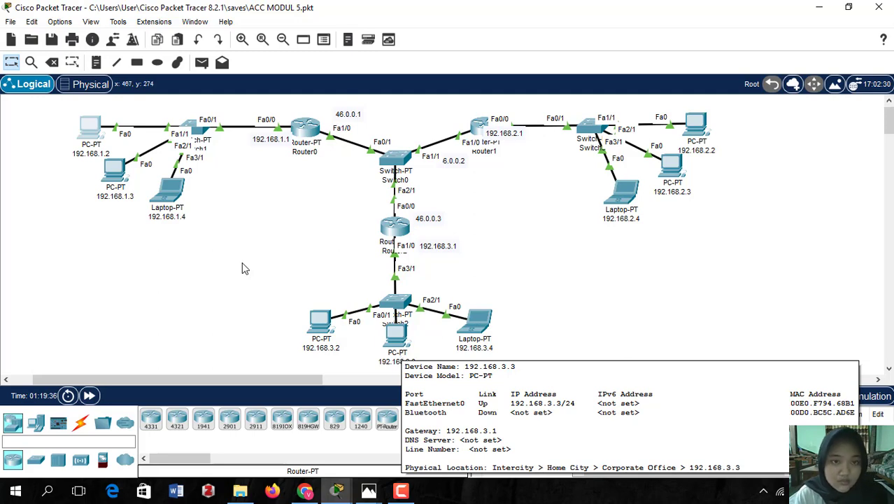
- Look back through Router0's command-line history for its BGP setup commands
{"action": "left_click", "coordinate": [308, 133]}
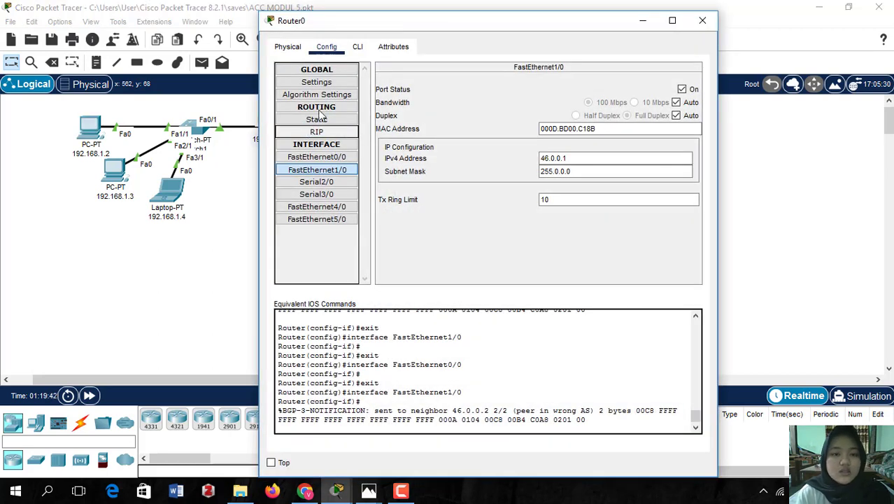
{"action": "left_click", "coordinate": [355, 56]}
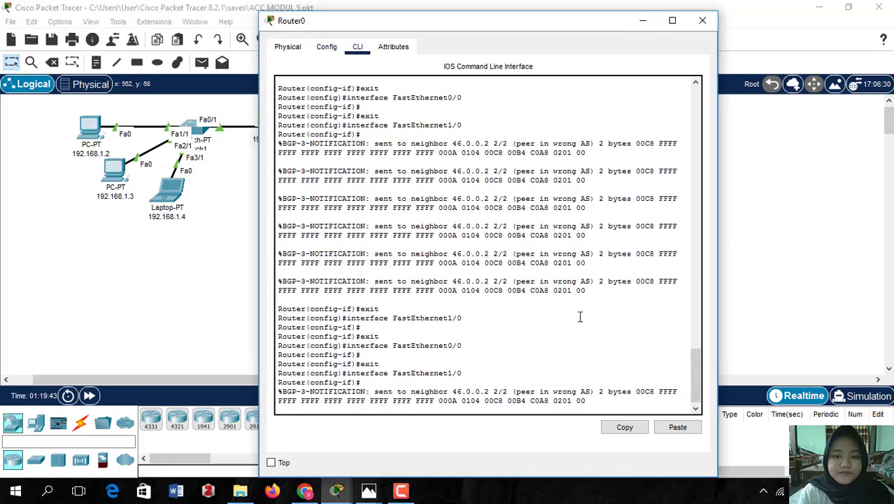
{"action": "left_click_drag", "start_coordinate": [697, 378], "coordinate": [686, 133]}
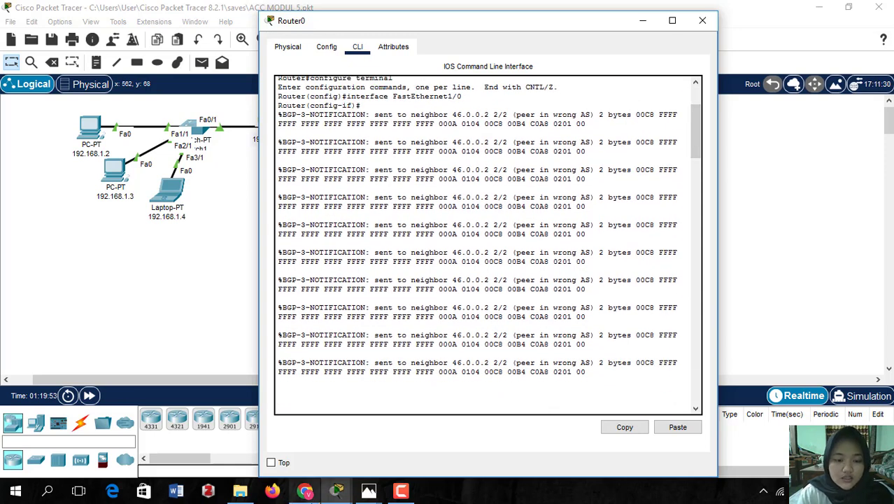
- View the Router0 BGP commands in Screenshot (990) from the Screenshots folder in Photos, and return to the Packet Tracer topology
{"action": "left_click", "coordinate": [245, 494]}
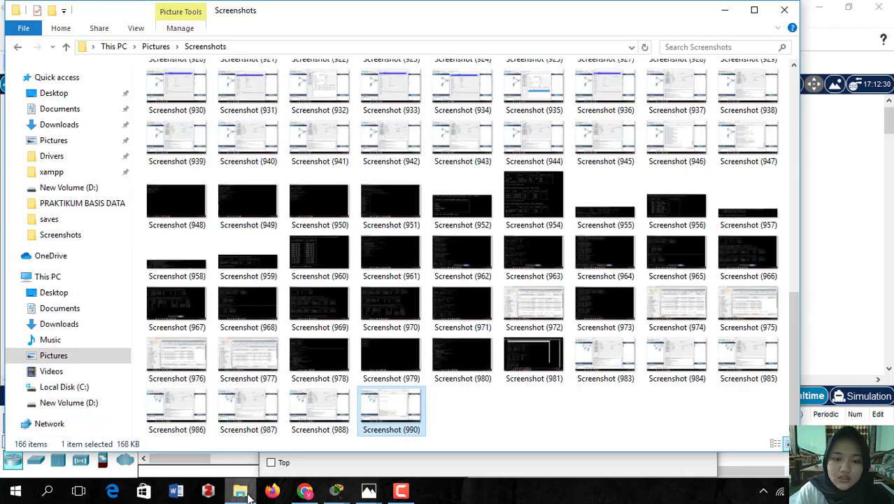
{"action": "double_click", "coordinate": [392, 413]}
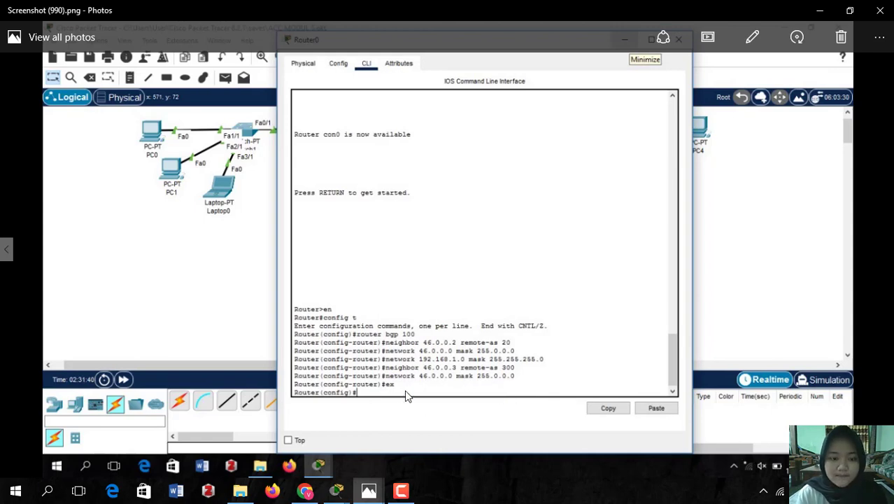
{"action": "mouse_move", "coordinate": [350, 488]}
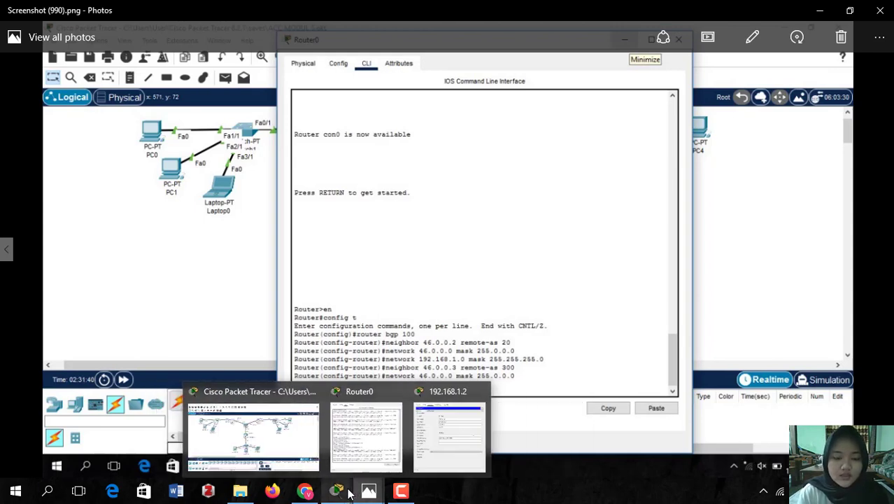
{"action": "left_click", "coordinate": [294, 455]}
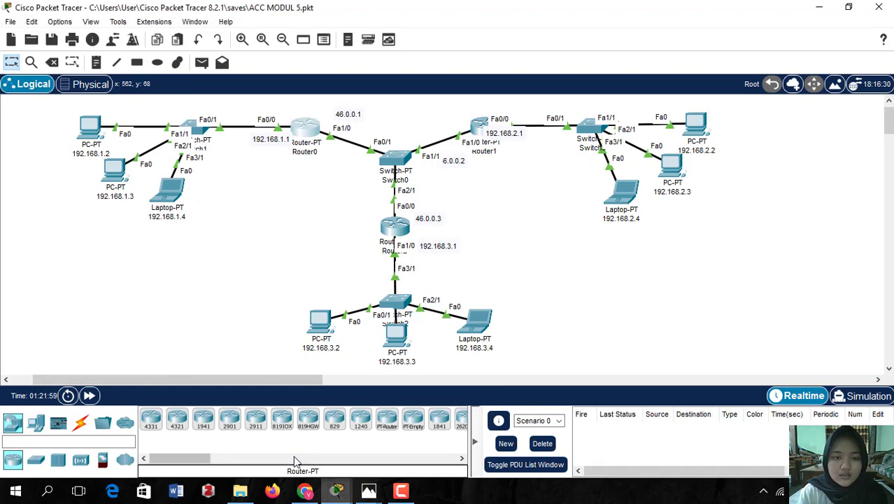
- Examine Router1's command-line log from its startup output to the latest BGP messages
{"action": "mouse_move", "coordinate": [488, 158]}
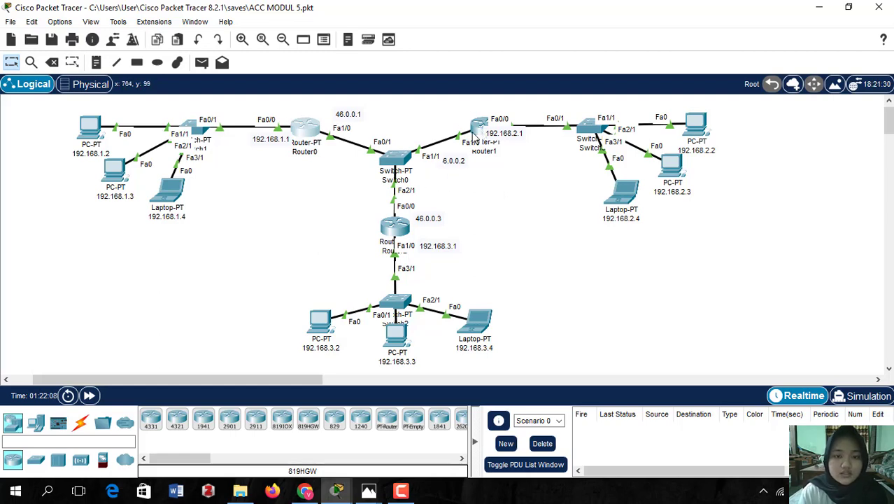
{"action": "left_click", "coordinate": [478, 123]}
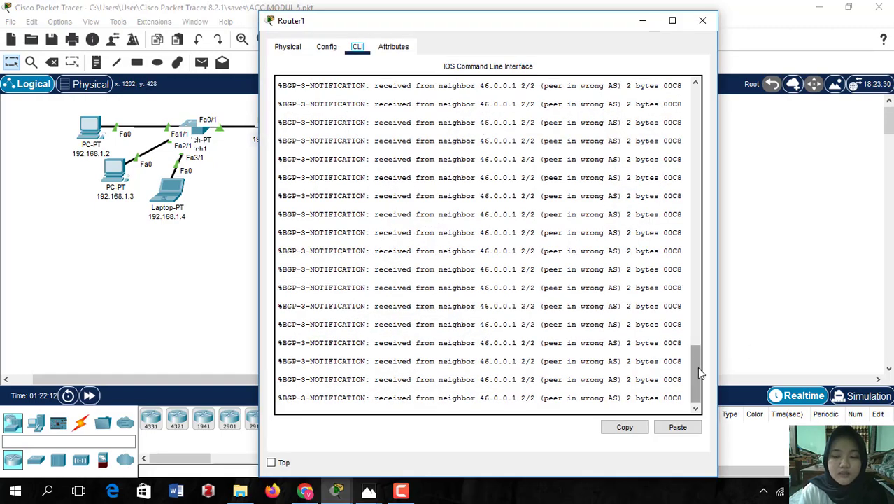
{"action": "left_click_drag", "start_coordinate": [696, 367], "coordinate": [708, 95]}
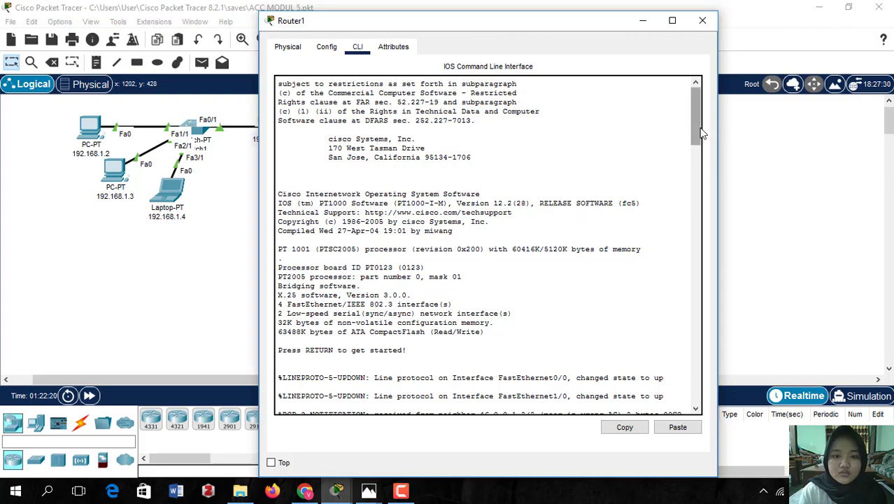
{"action": "left_click_drag", "start_coordinate": [702, 133], "coordinate": [698, 393]}
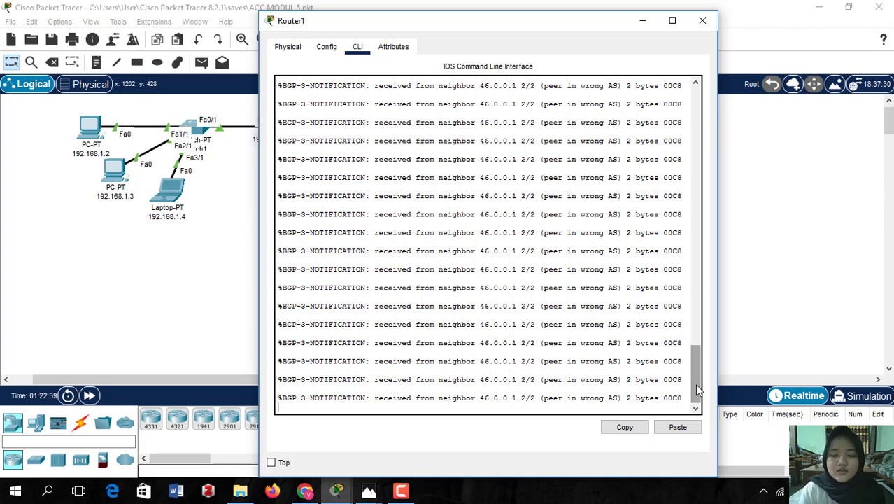
{"action": "left_click_drag", "start_coordinate": [692, 371], "coordinate": [685, 183]}
{"action": "left_click", "coordinate": [645, 25]}
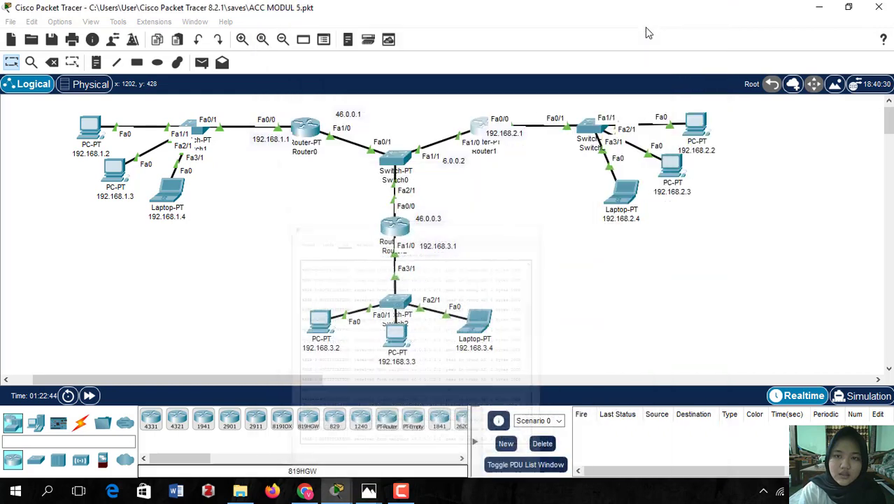
- Review the command-line logs of Router0 and Router2
{"action": "left_click", "coordinate": [307, 130]}
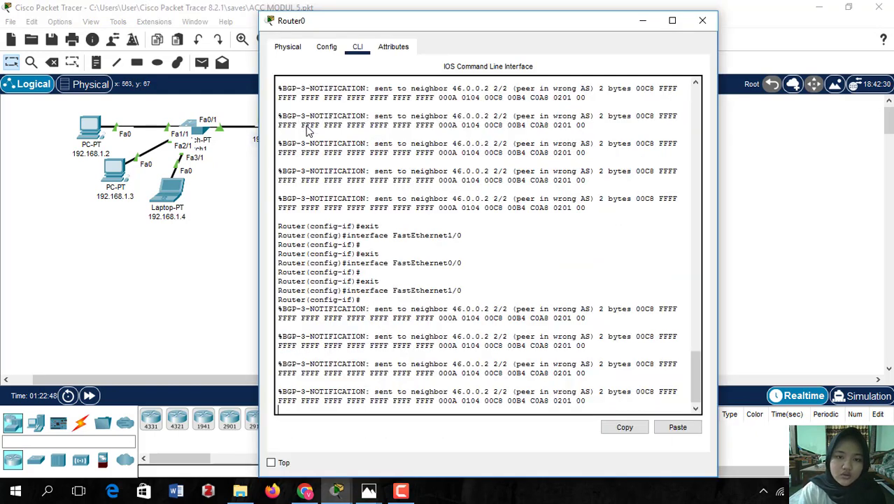
{"action": "left_click_drag", "start_coordinate": [696, 369], "coordinate": [711, 338]}
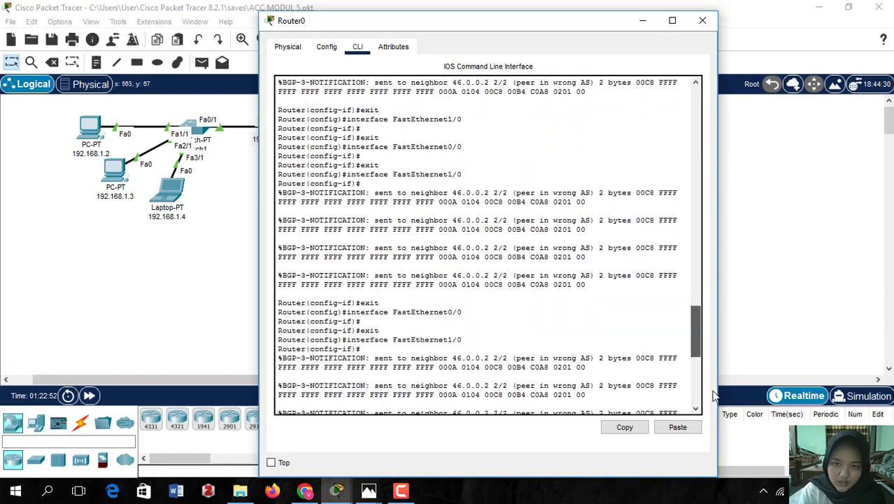
{"action": "left_click_drag", "start_coordinate": [713, 396], "coordinate": [686, 443]}
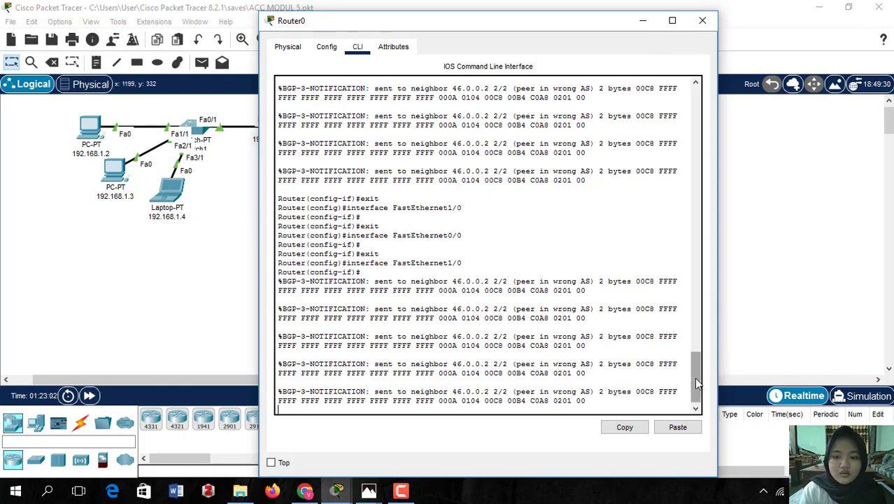
{"action": "left_click_drag", "start_coordinate": [695, 378], "coordinate": [694, 400]}
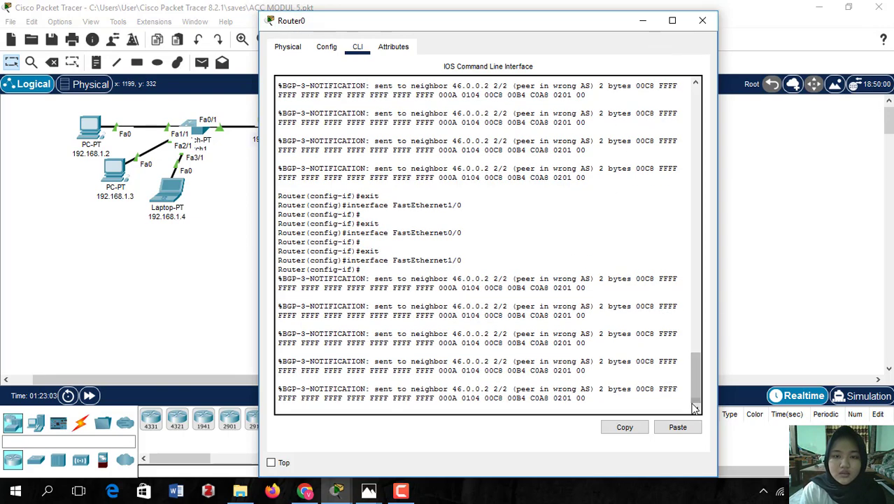
{"action": "left_click", "coordinate": [641, 24]}
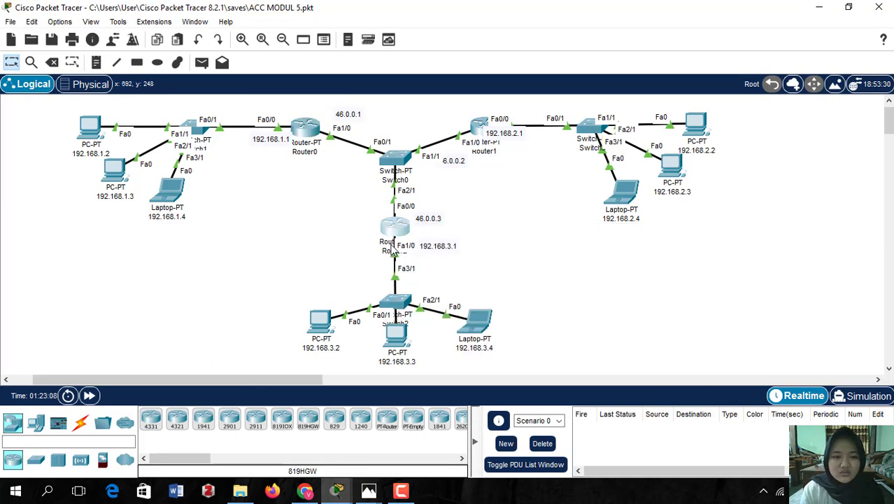
{"action": "left_click", "coordinate": [393, 246]}
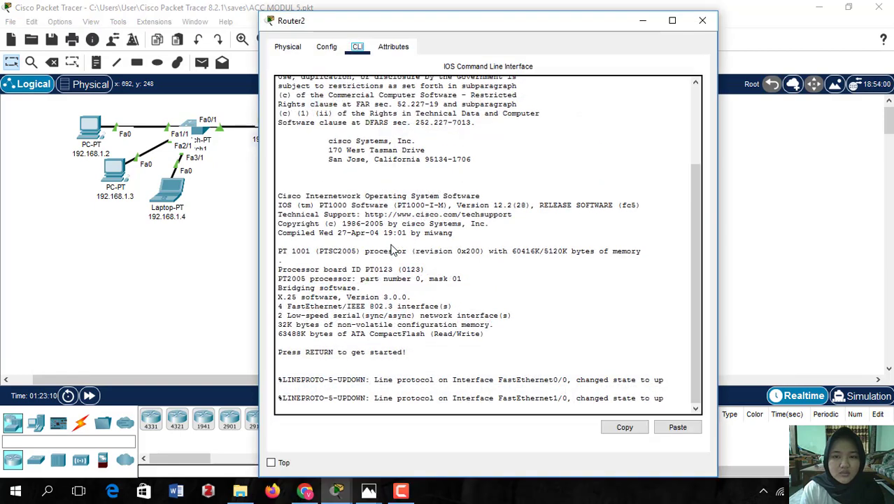
{"action": "left_click", "coordinate": [654, 24]}
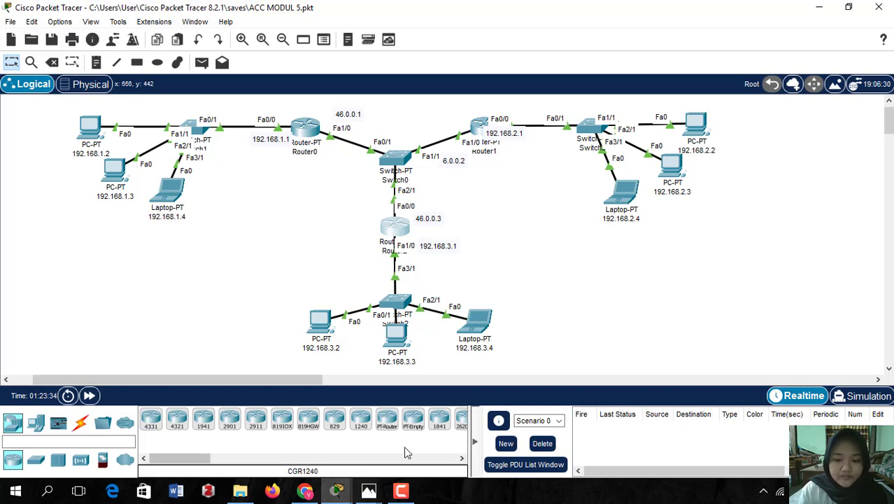
- Send a simple PDU from PC 192.168.1.2 to PC 192.168.1.3 to test connectivity
{"action": "key", "text": "p"}
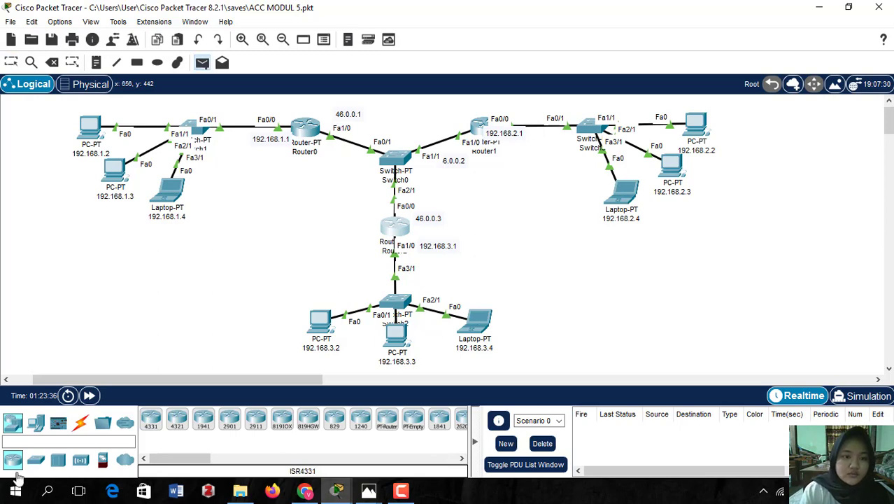
{"action": "left_click", "coordinate": [90, 126]}
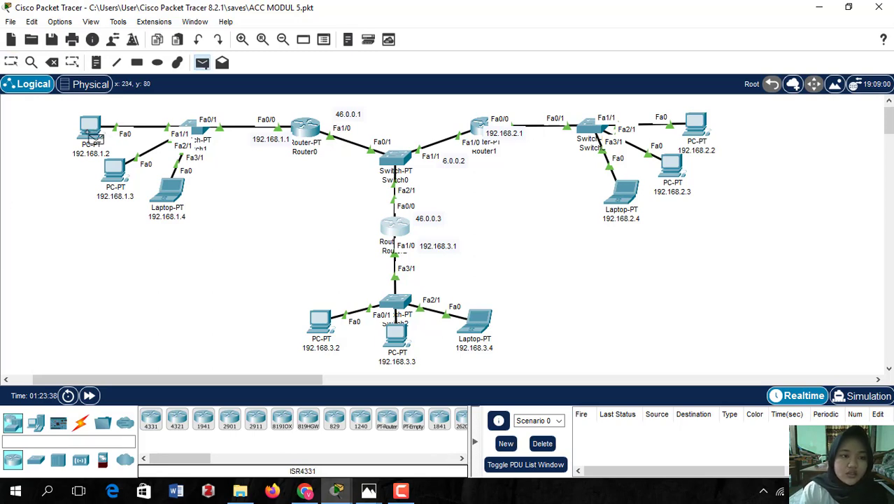
{"action": "left_click", "coordinate": [114, 169]}
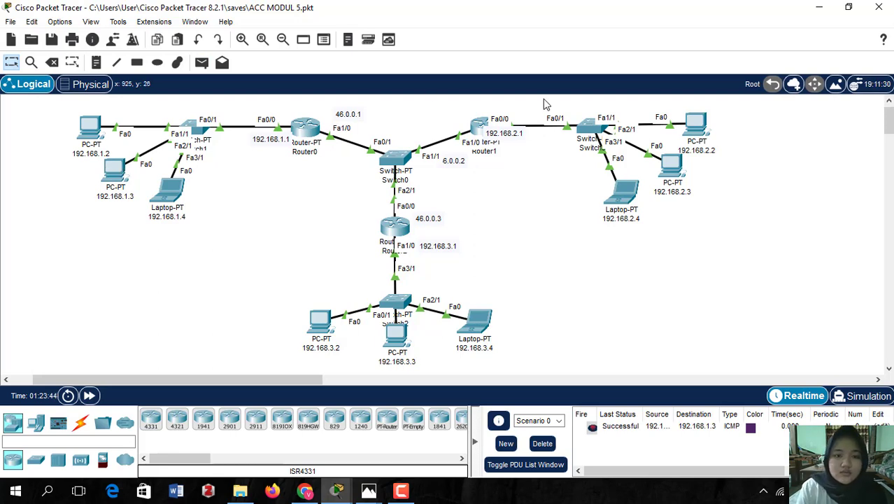
{"action": "mouse_move", "coordinate": [702, 123]}
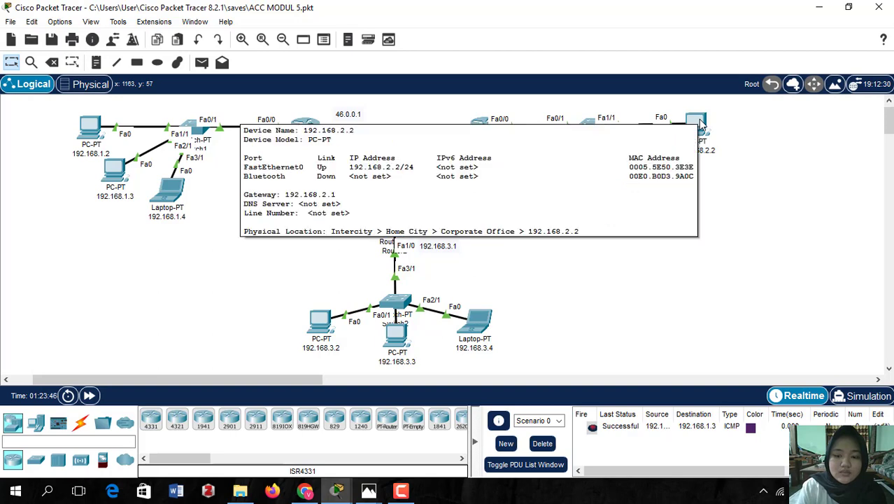
- Send a simple PDU from PC 192.168.2.2 to PC 192.168.2.3 to test connectivity within their network
{"action": "key", "text": "p"}
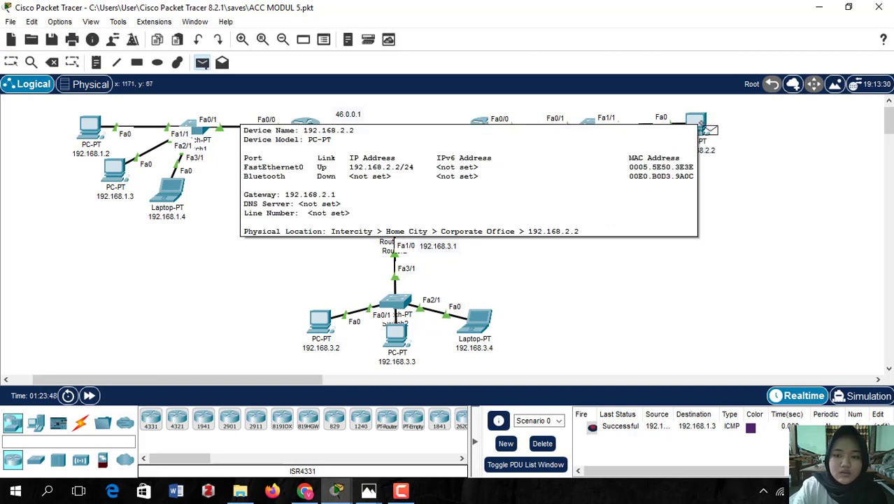
{"action": "left_click", "coordinate": [701, 126]}
{"action": "left_click", "coordinate": [673, 173]}
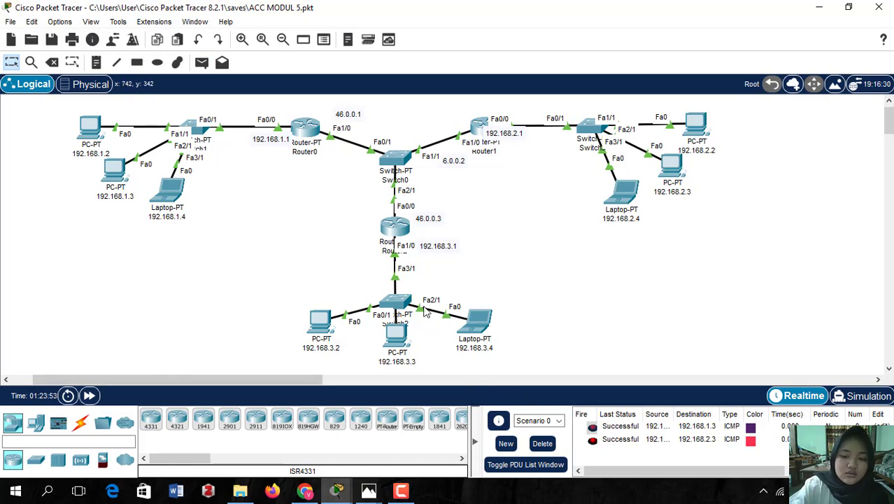
- Send a simple PDU from PC 192.168.3.2 to PC 192.168.3.3 to test connectivity within their network
{"action": "key", "text": "p"}
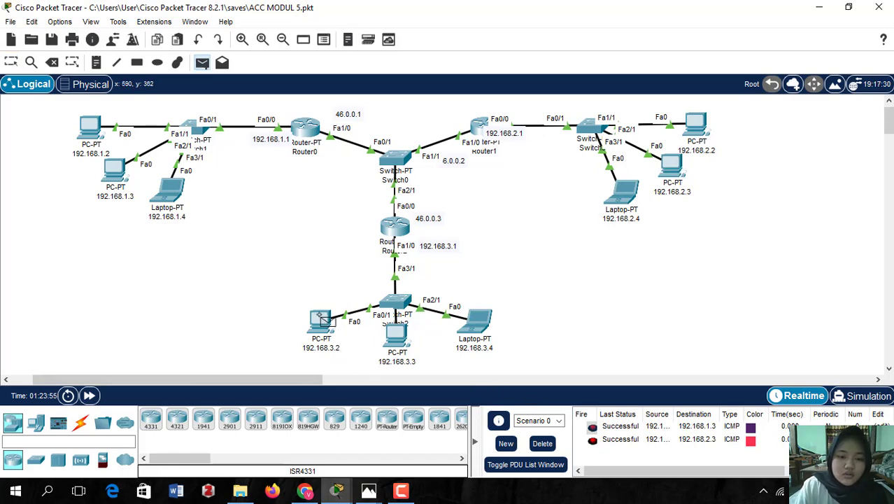
{"action": "left_click", "coordinate": [322, 321]}
{"action": "left_click", "coordinate": [394, 335]}
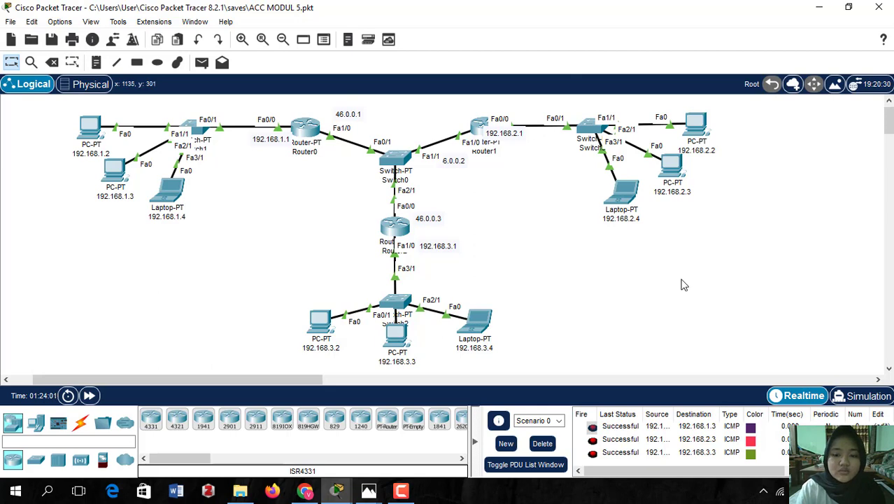
- Send a simple PDU from PC 192.168.1.2 to PC 192.168.2.2 to test connectivity between the two networks
{"action": "key", "text": "p"}
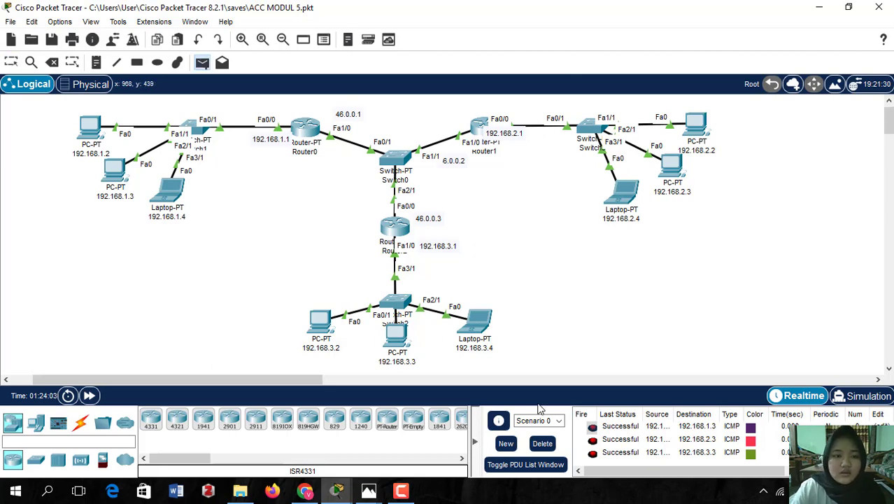
{"action": "left_click", "coordinate": [83, 130]}
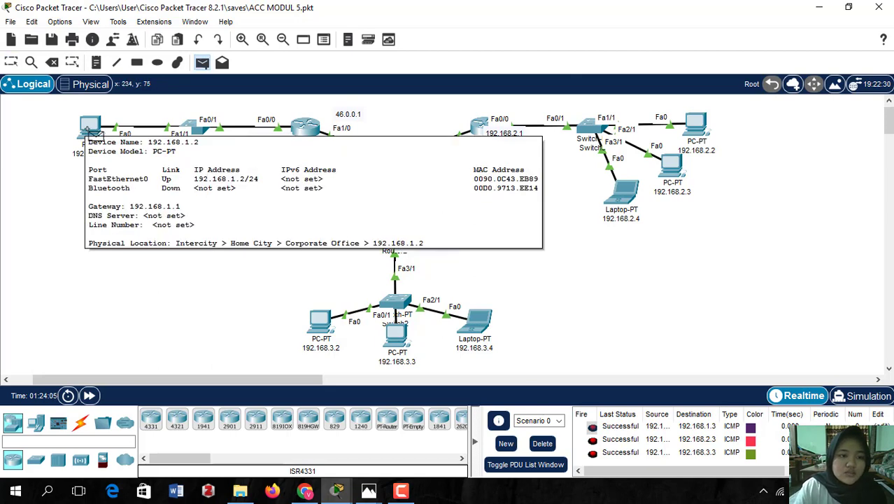
{"action": "left_click", "coordinate": [696, 123]}
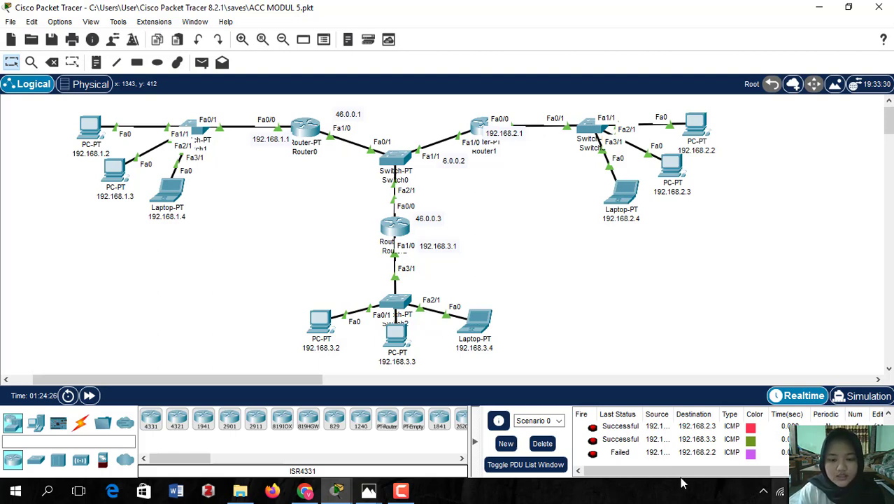
{"action": "left_click", "coordinate": [411, 493]}
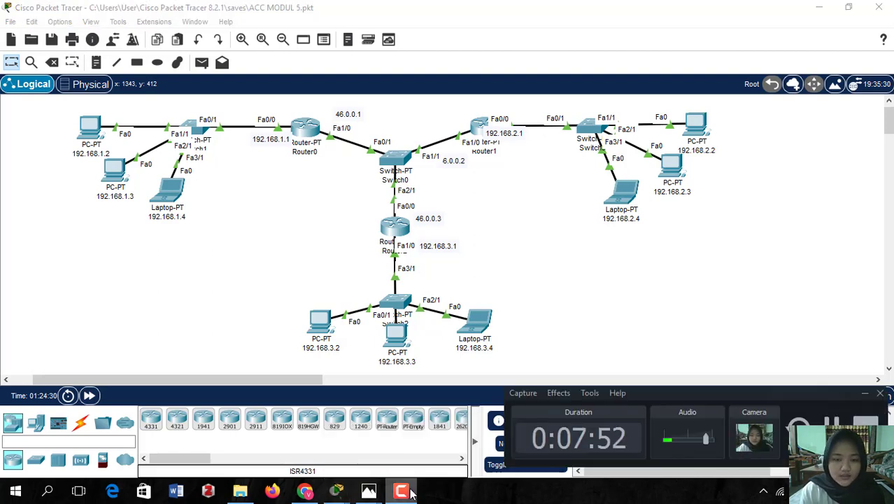